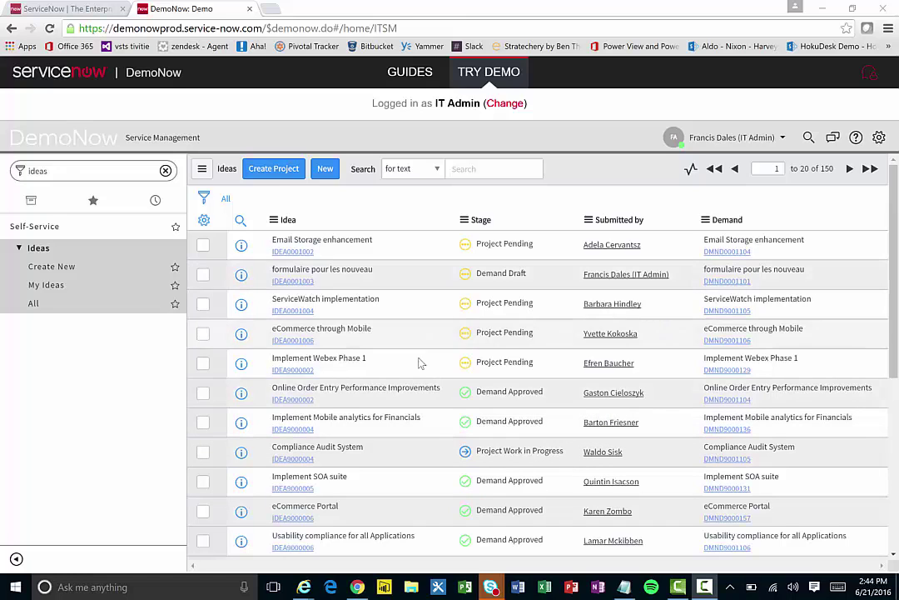
- Tick the Email Storage enhancement idea, and list all change requests through a navigator search for "change", ticking Migrate licenses to keys
{"action": "left_click", "coordinate": [203, 246]}
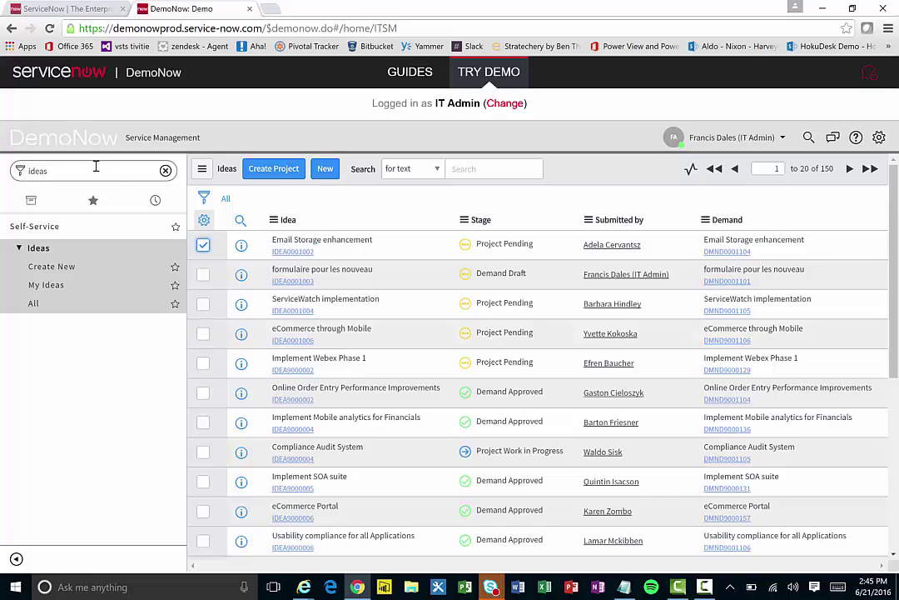
{"action": "left_click", "coordinate": [166, 170]}
{"action": "type", "text": "change"}
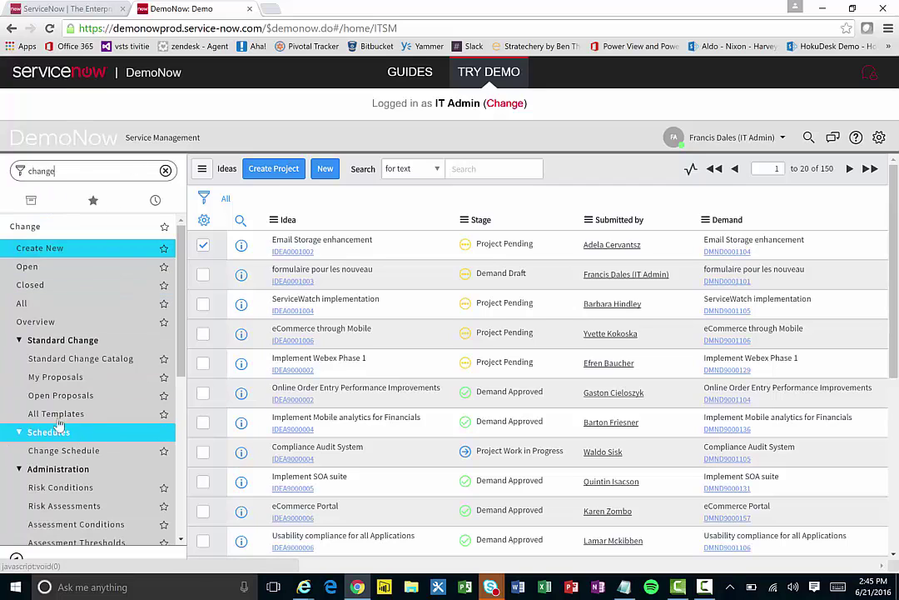
{"action": "left_click", "coordinate": [66, 307]}
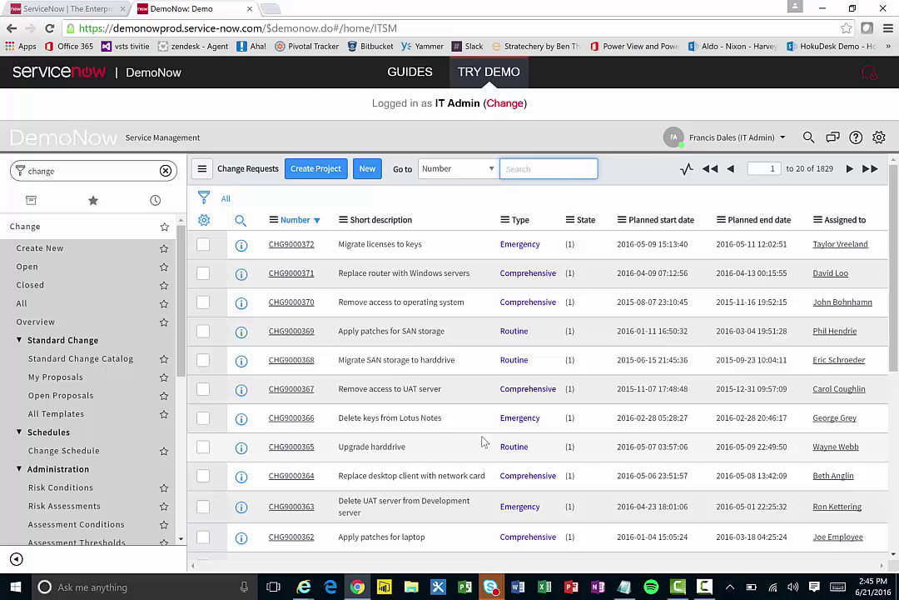
{"action": "left_click", "coordinate": [203, 244]}
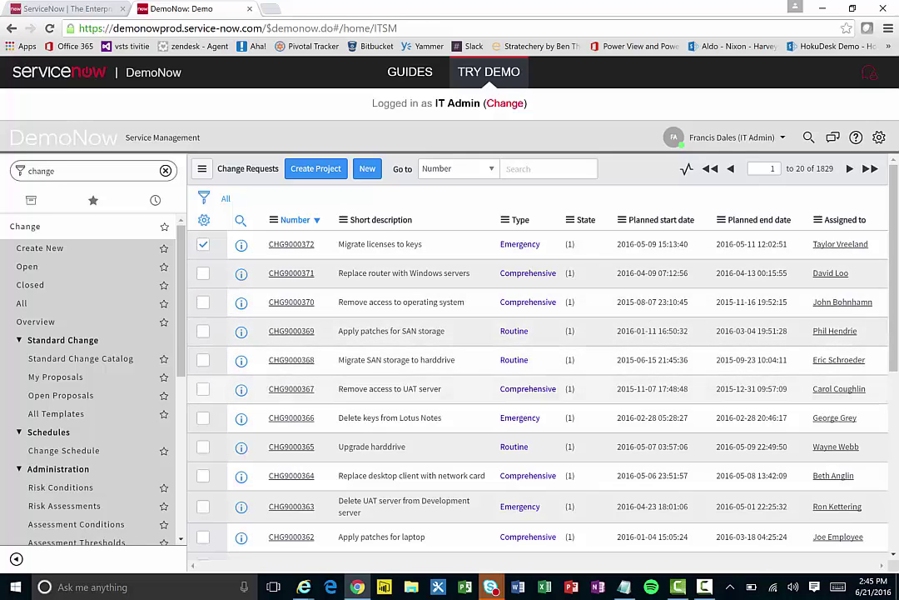
- Switch to Project Online and open the 4 mil scenario of the 2016 Quarter 4 Portfolio Analysis
{"action": "mouse_move", "coordinate": [305, 587]}
{"action": "left_click", "coordinate": [217, 454]}
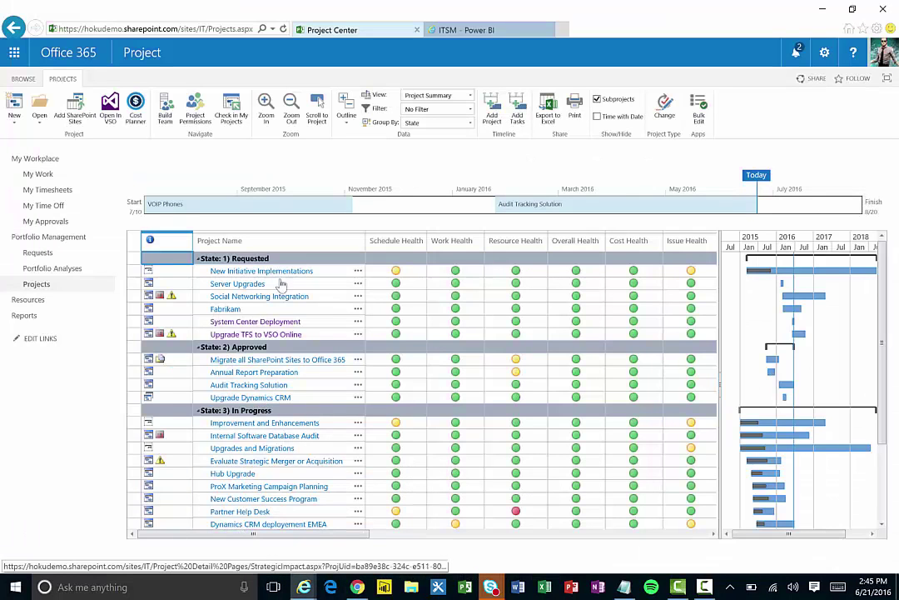
{"action": "left_click", "coordinate": [65, 270]}
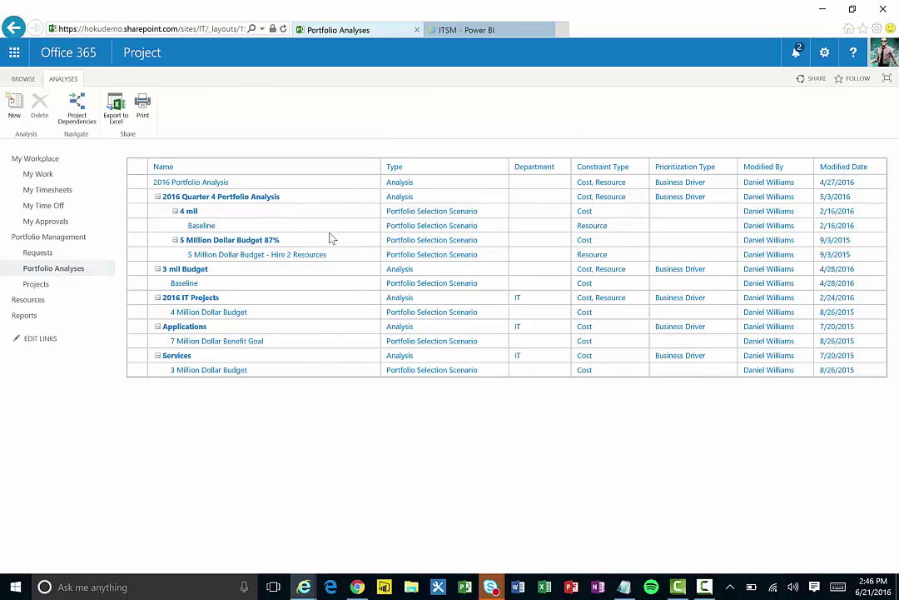
{"action": "left_click", "coordinate": [194, 214]}
{"action": "left_click", "coordinate": [189, 211]}
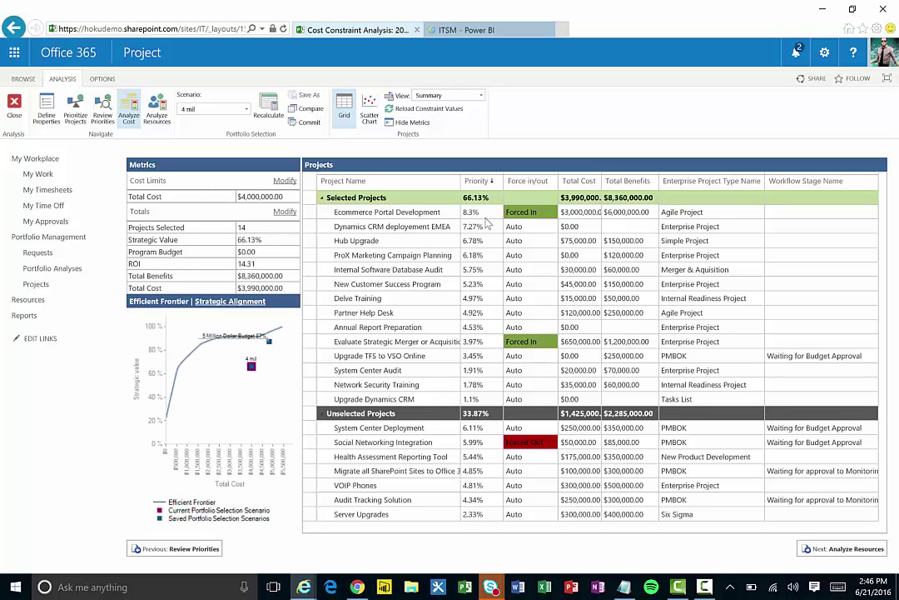
- Examine the selected and unselected projects and their combined priority in the 4 mil cost scenario
{"action": "left_click_drag", "start_coordinate": [421, 226], "coordinate": [421, 386]}
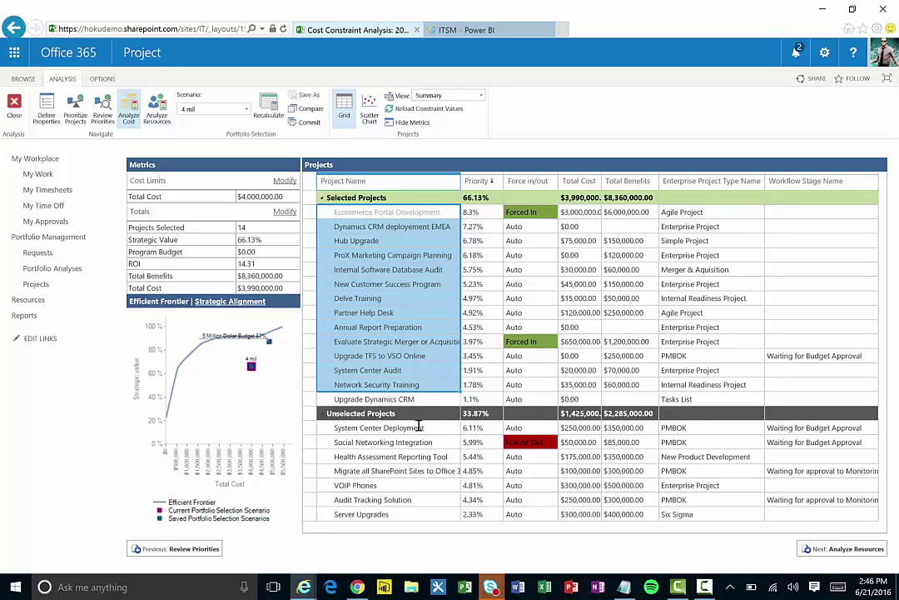
{"action": "left_click_drag", "start_coordinate": [416, 427], "coordinate": [399, 522]}
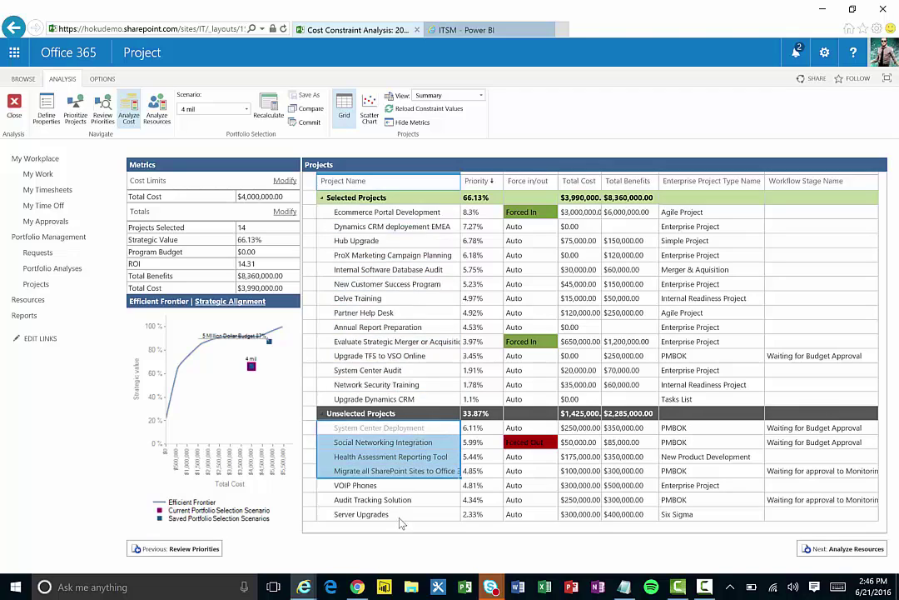
{"action": "left_click", "coordinate": [481, 198]}
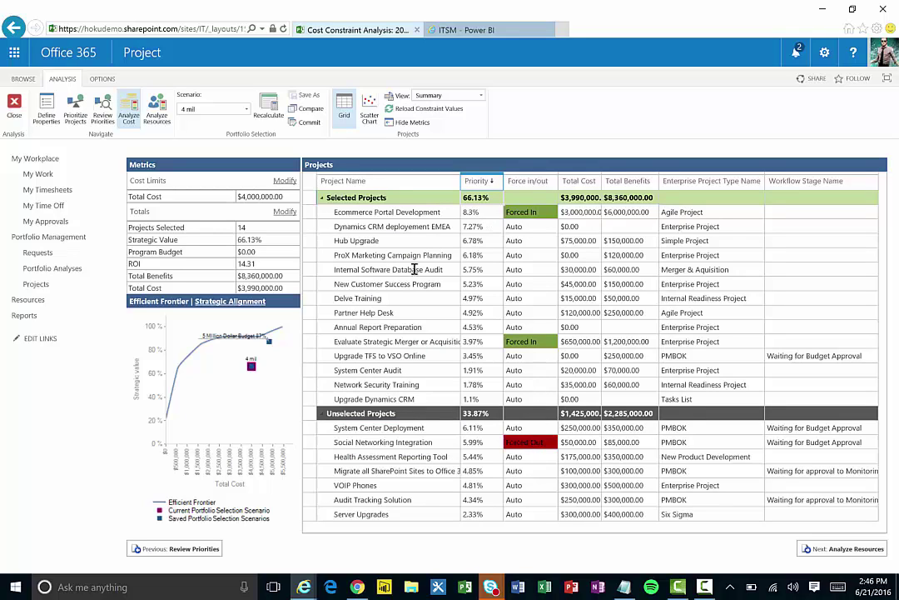
- Change the cost scenario to 5 Million Dollar Budget 87% and open its resource analysis
{"action": "left_click", "coordinate": [204, 108]}
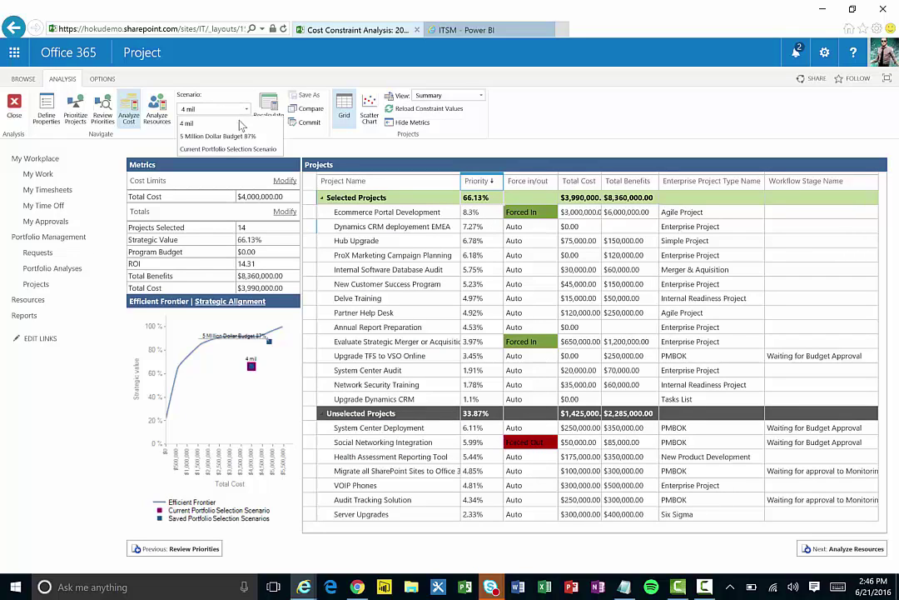
{"action": "left_click", "coordinate": [233, 138]}
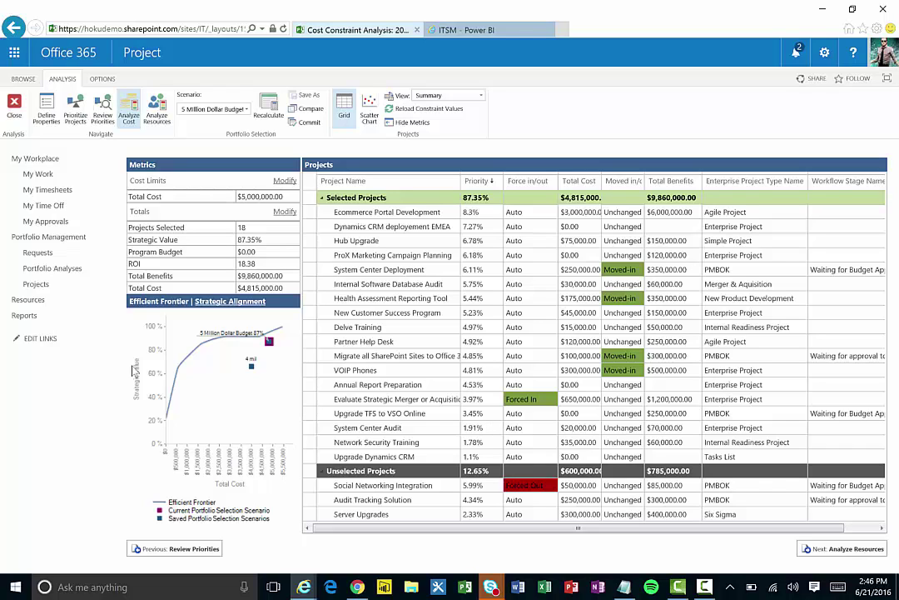
{"action": "left_click", "coordinate": [160, 110]}
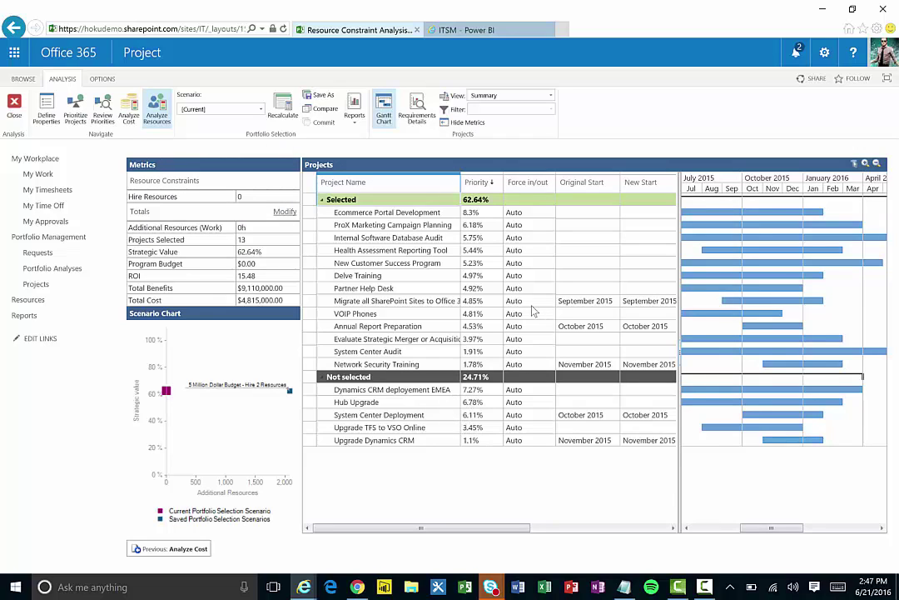
- Examine the selected and not selected projects and the Hire Resources constraint in the resource analysis
{"action": "left_click_drag", "start_coordinate": [388, 212], "coordinate": [396, 348]}
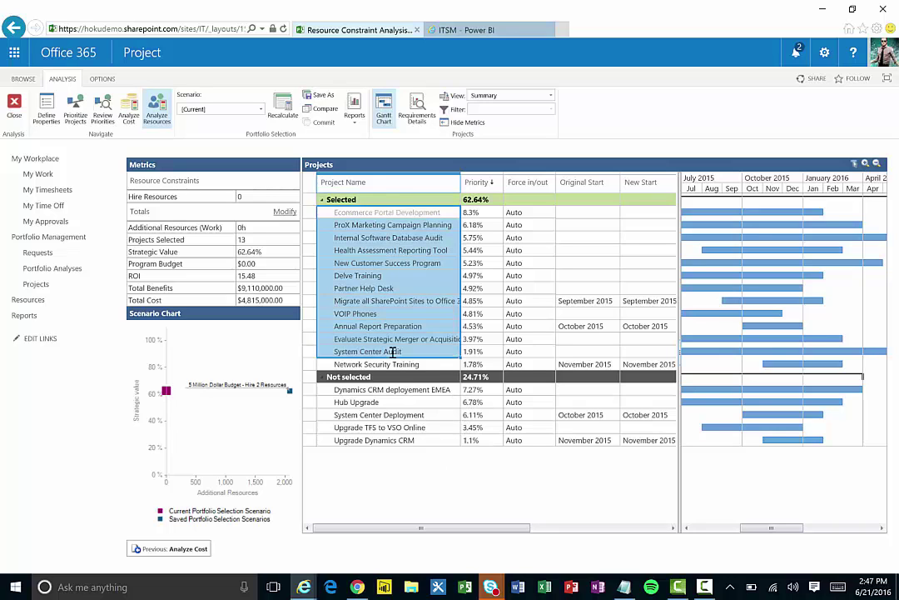
{"action": "left_click_drag", "start_coordinate": [383, 390], "coordinate": [327, 351]}
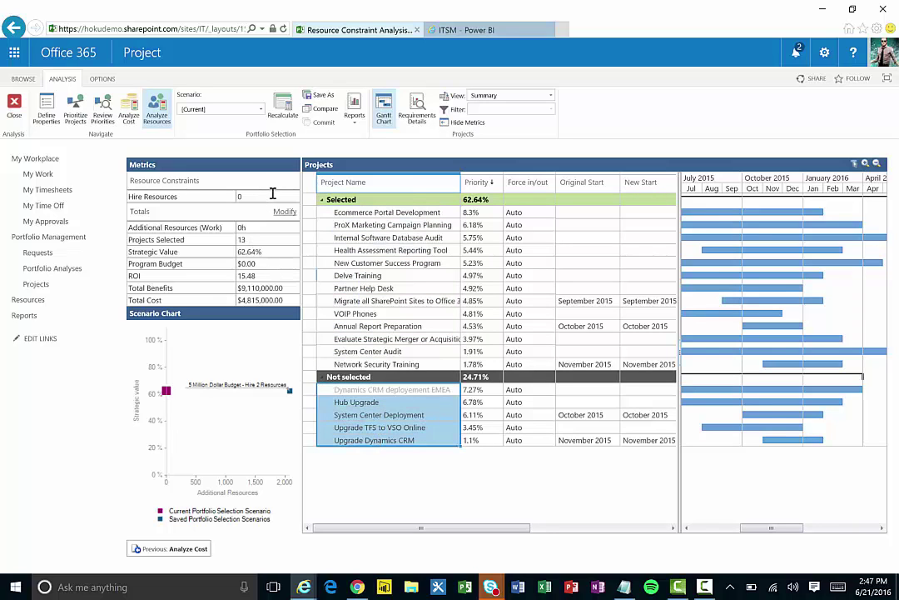
{"action": "left_click", "coordinate": [254, 195]}
{"action": "double_click", "coordinate": [250, 197]}
- Show the Service Summary view in the Project Center and widen the table to reveal the full Portfolio column
{"action": "left_click", "coordinate": [47, 286]}
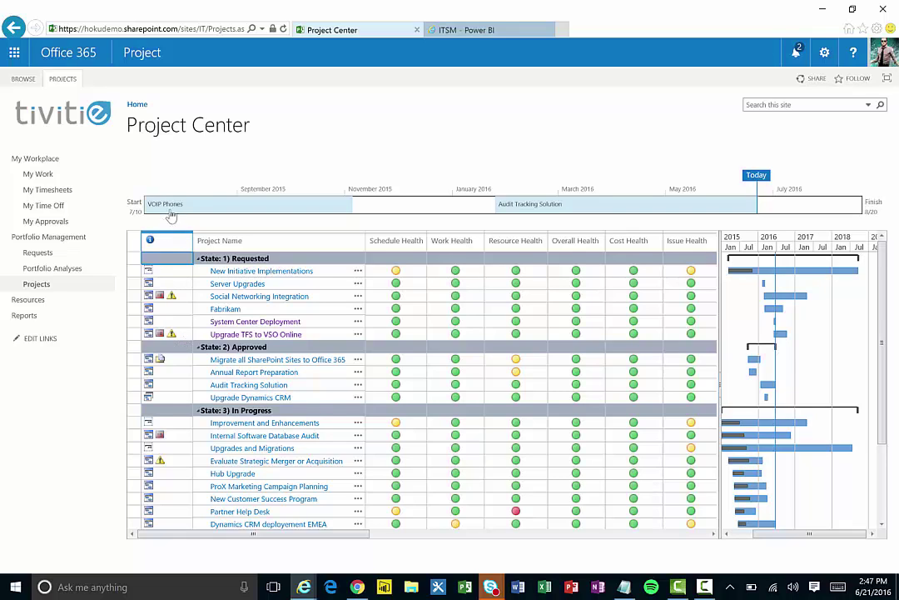
{"action": "left_click", "coordinate": [66, 80]}
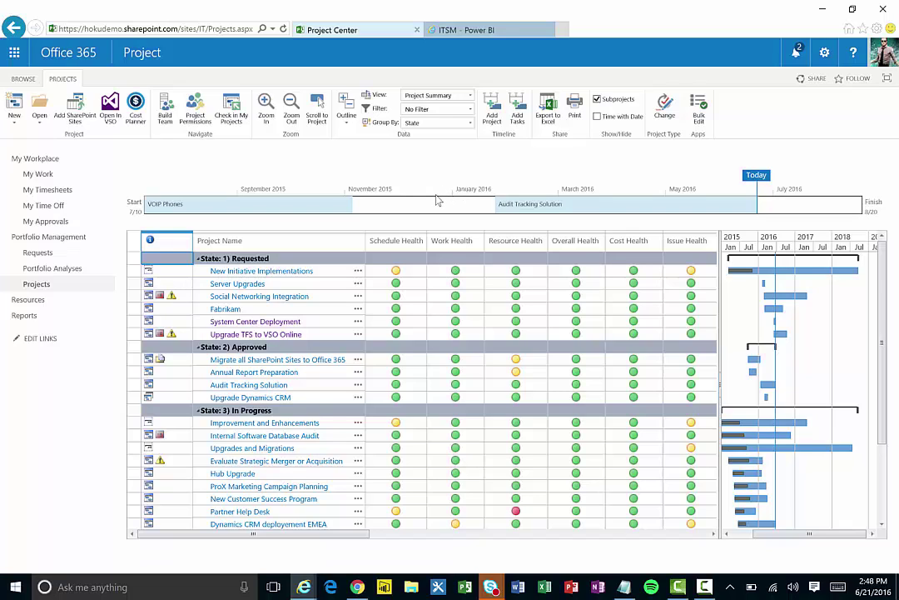
{"action": "left_click", "coordinate": [463, 96]}
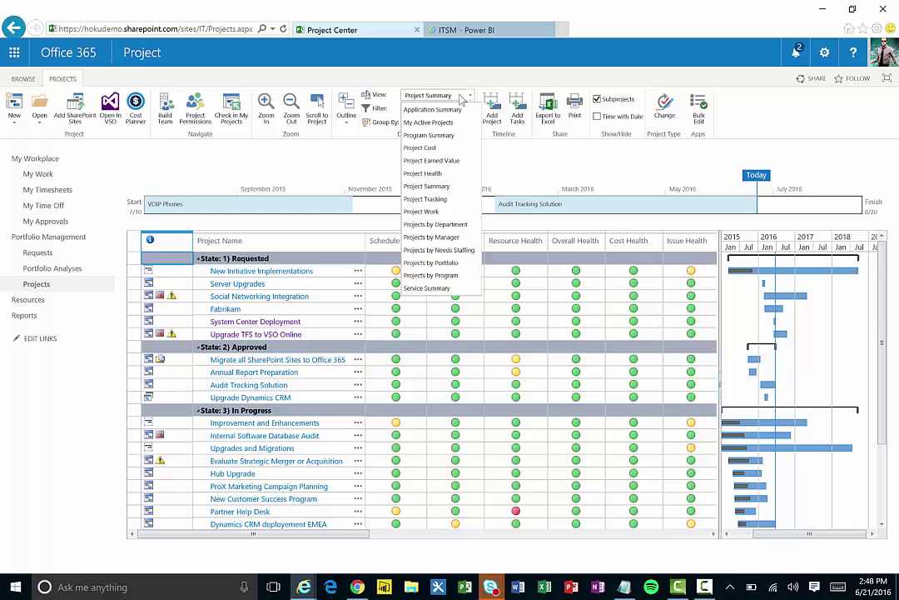
{"action": "left_click", "coordinate": [427, 288]}
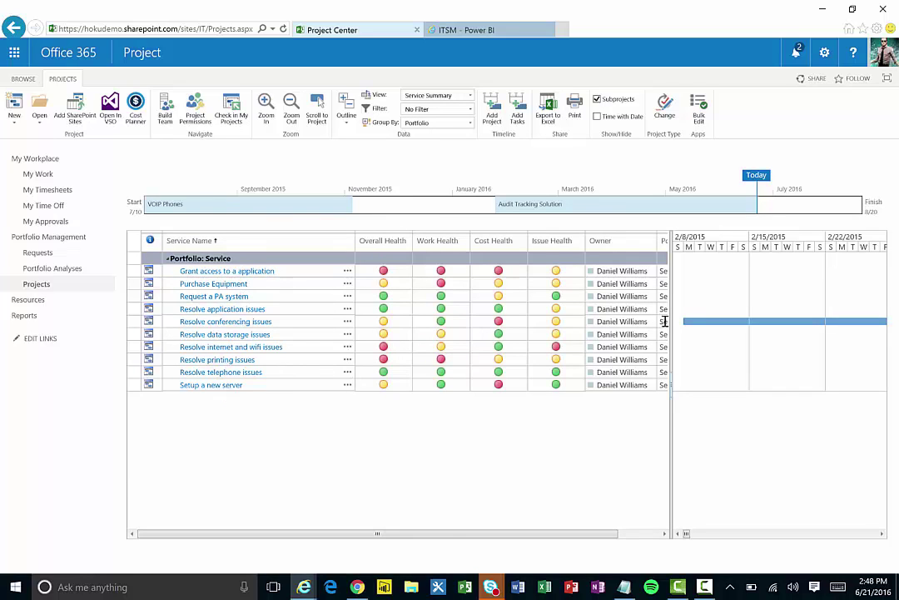
{"action": "left_click_drag", "start_coordinate": [740, 330], "coordinate": [716, 338]}
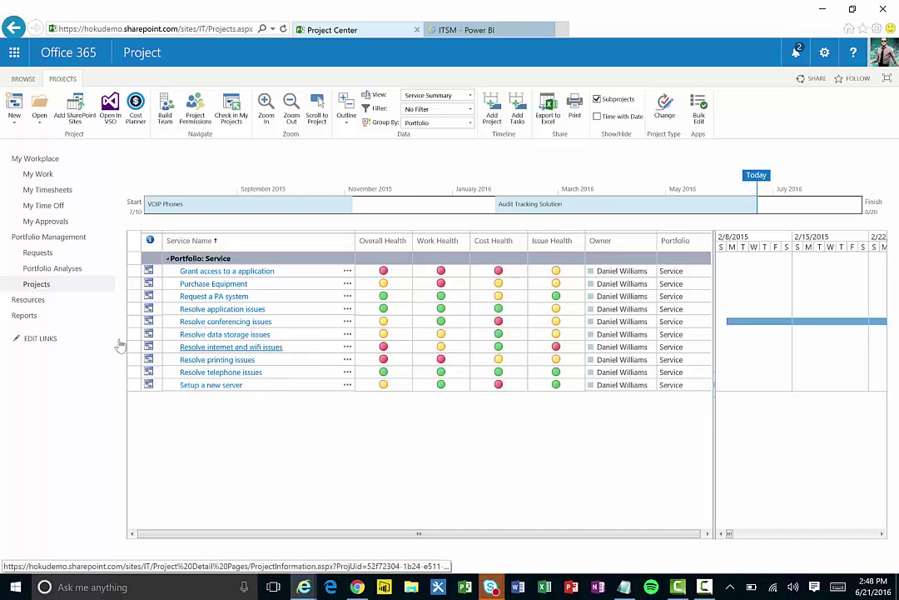
- Open the capacity planning heatmap for the business analysts checked in the Resource Center
{"action": "left_click", "coordinate": [52, 308]}
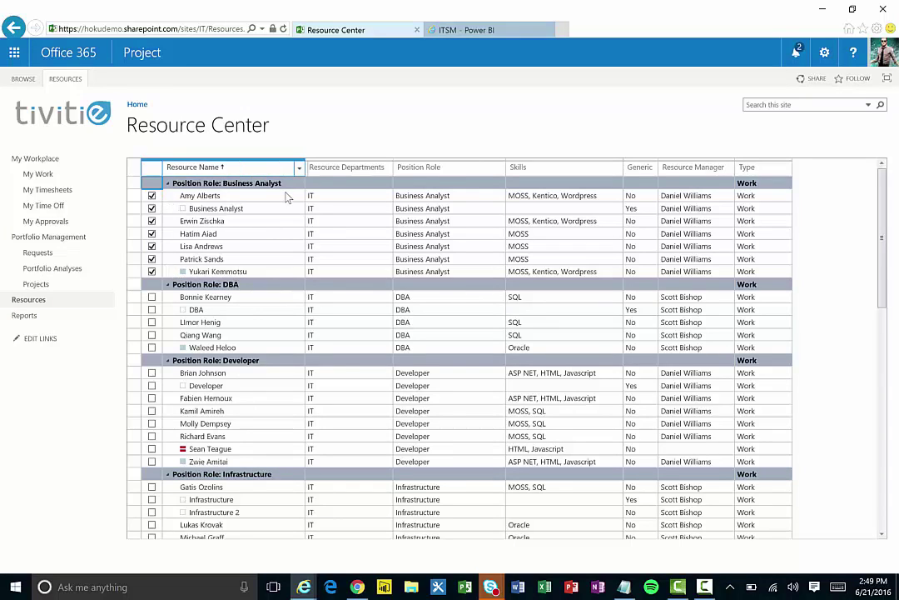
{"action": "left_click", "coordinate": [70, 79]}
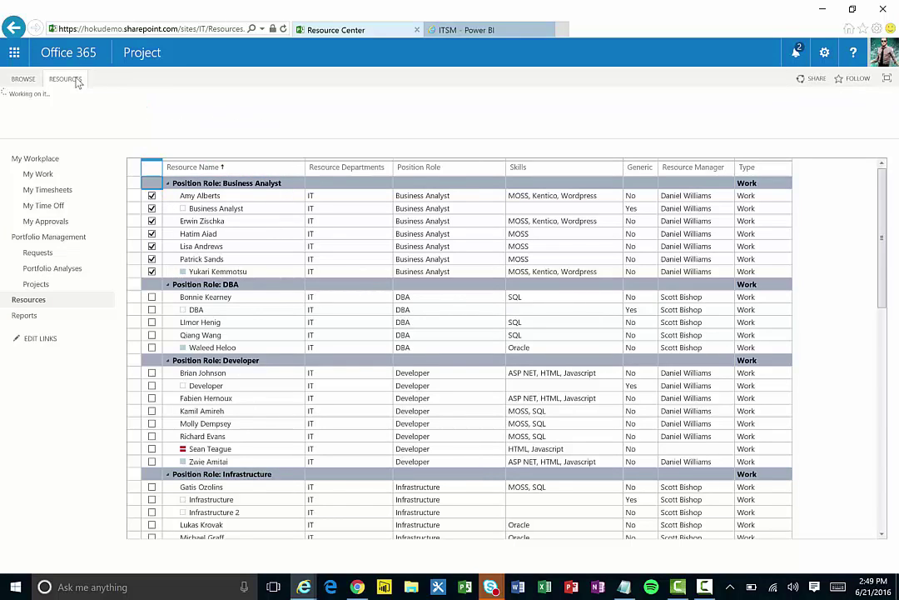
{"action": "left_click", "coordinate": [466, 114]}
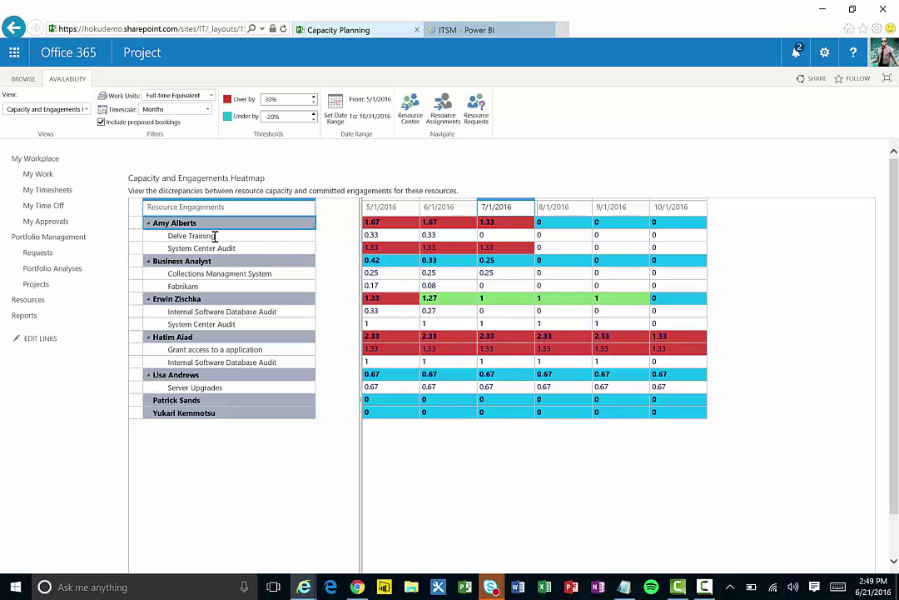
- Examine the business analysts' project engagements and monthly allocations in the Capacity and Engagements heatmap
{"action": "left_click", "coordinate": [249, 238]}
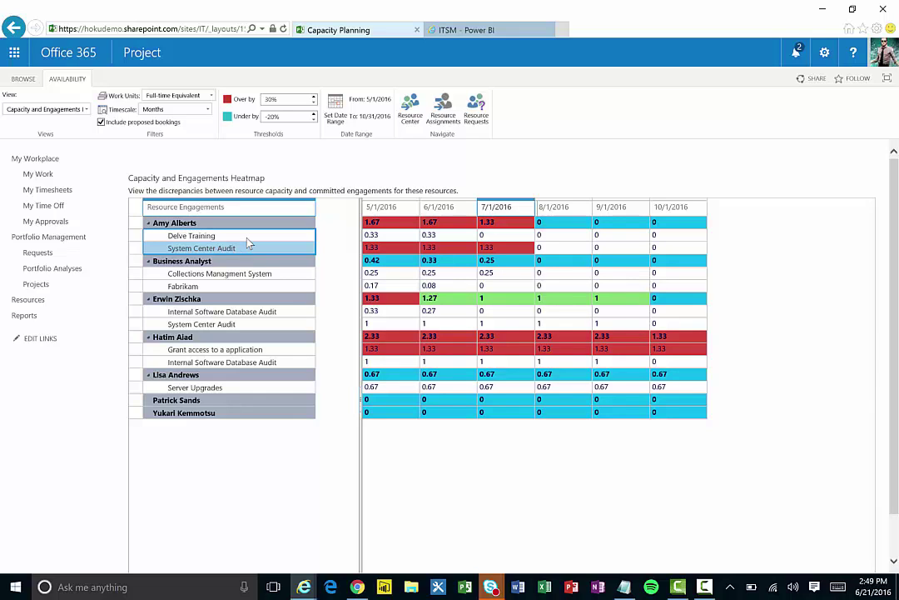
{"action": "left_click", "coordinate": [238, 249]}
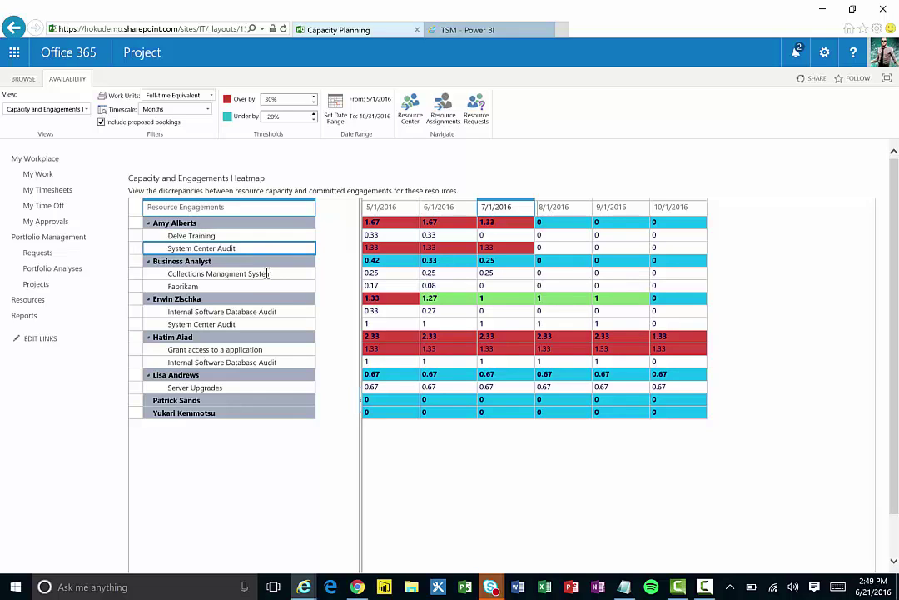
{"action": "left_click", "coordinate": [265, 275]}
{"action": "left_click", "coordinate": [254, 287]}
{"action": "left_click", "coordinate": [229, 324]}
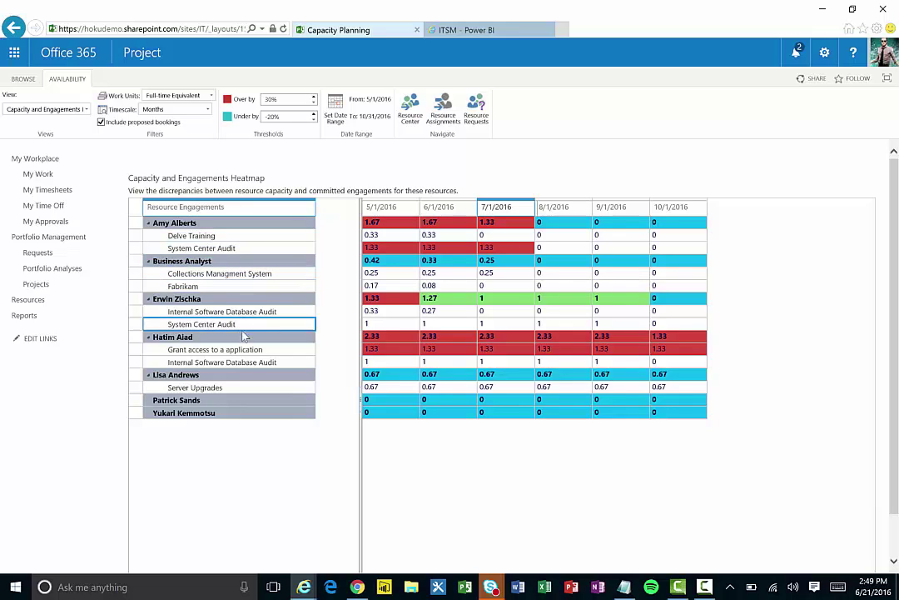
{"action": "left_click", "coordinate": [241, 360]}
{"action": "left_click", "coordinate": [242, 349]}
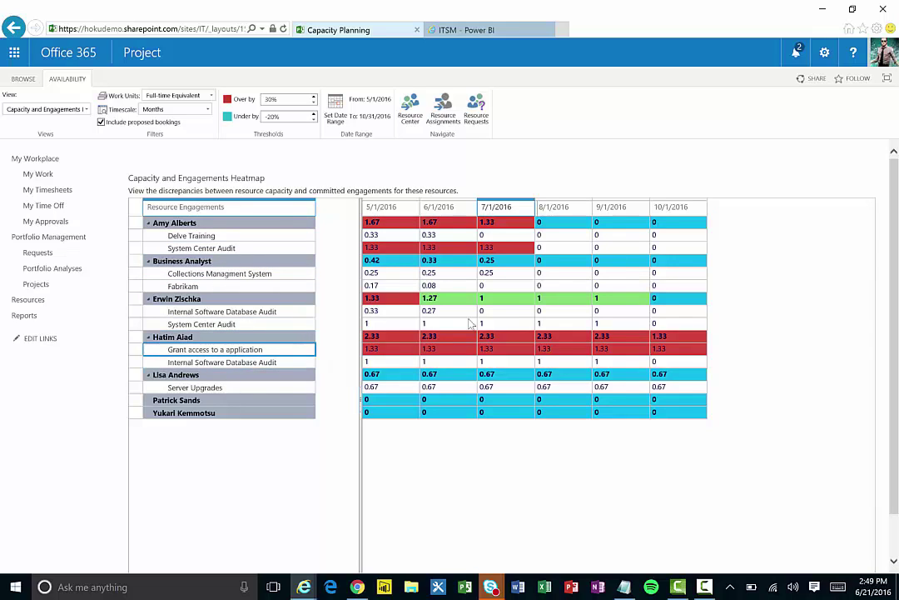
{"action": "left_click", "coordinate": [439, 236]}
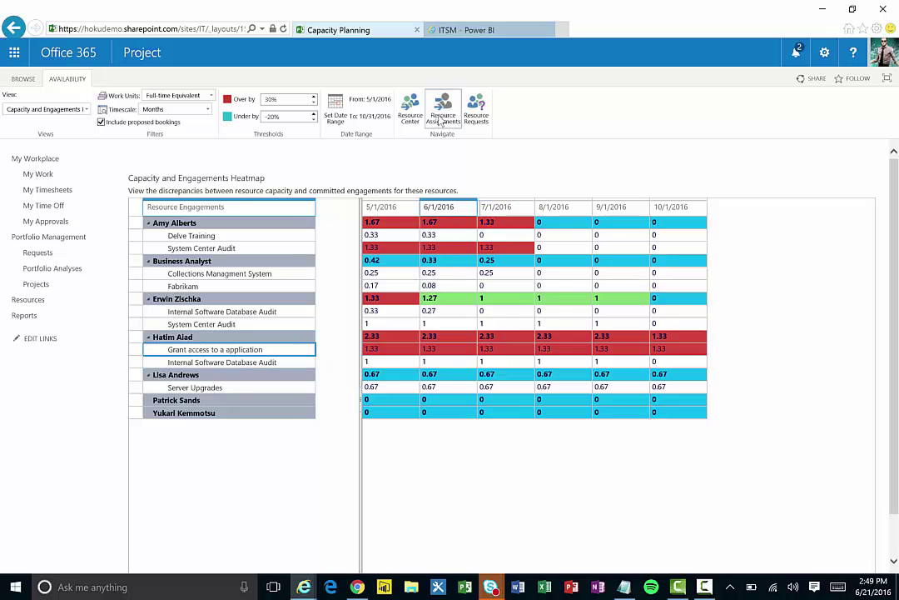
- Open the resource assignments and review the first resource's Hub Upgrade tasks, from Review customer data and feedback to Execute campaign
{"action": "left_click", "coordinate": [436, 117]}
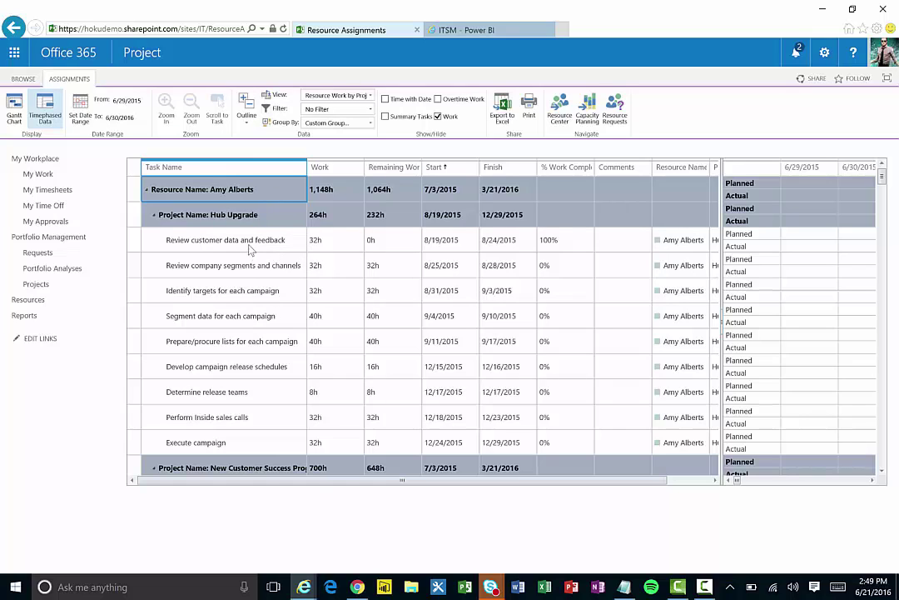
{"action": "left_click_drag", "start_coordinate": [236, 240], "coordinate": [244, 442]}
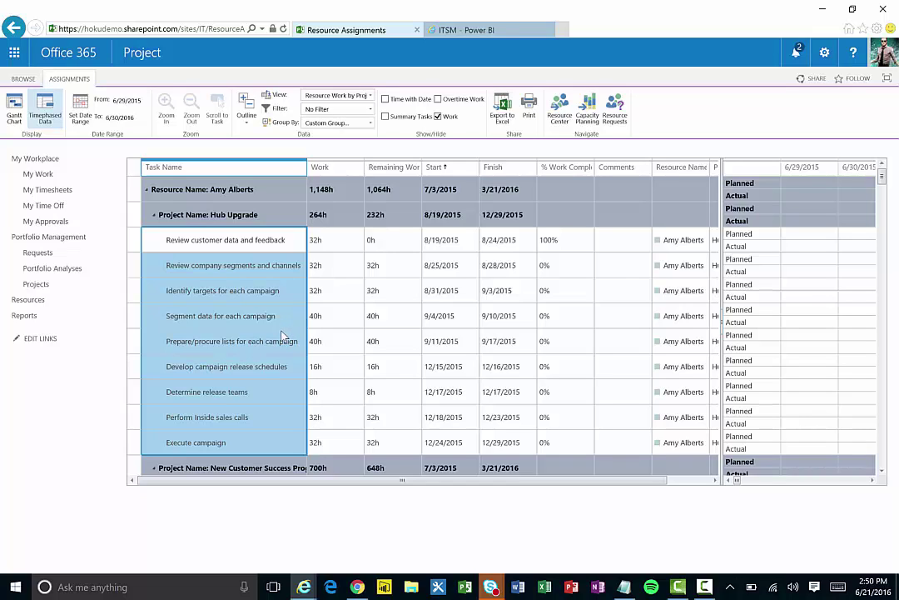
{"action": "left_click_drag", "start_coordinate": [320, 314], "coordinate": [308, 237]}
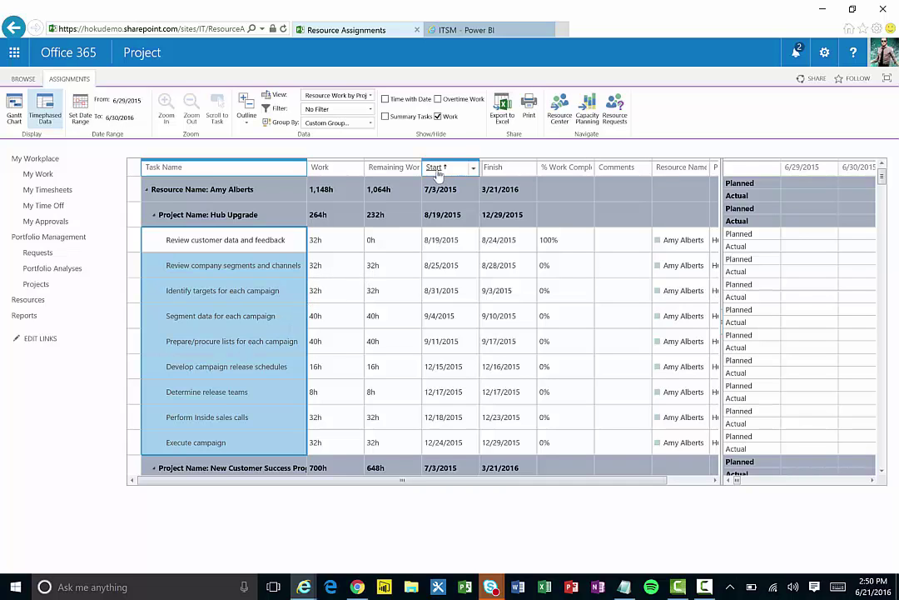
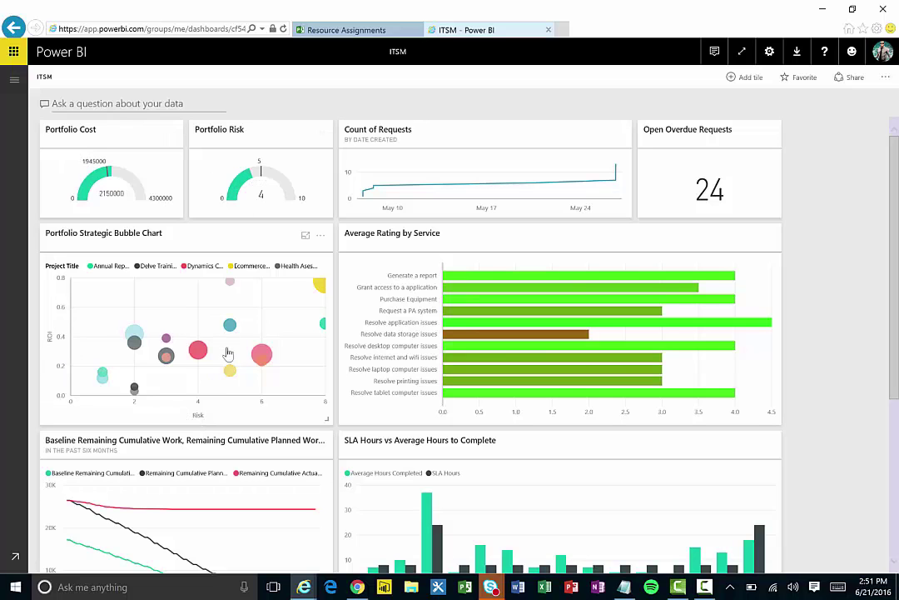
- Look through the ITSM dashboard in Power BI, from the portfolio and service charts to the work, capacity and request charts
{"action": "scroll", "coordinate": [75, 376], "scroll_direction": "down", "scroll_amount": 2}
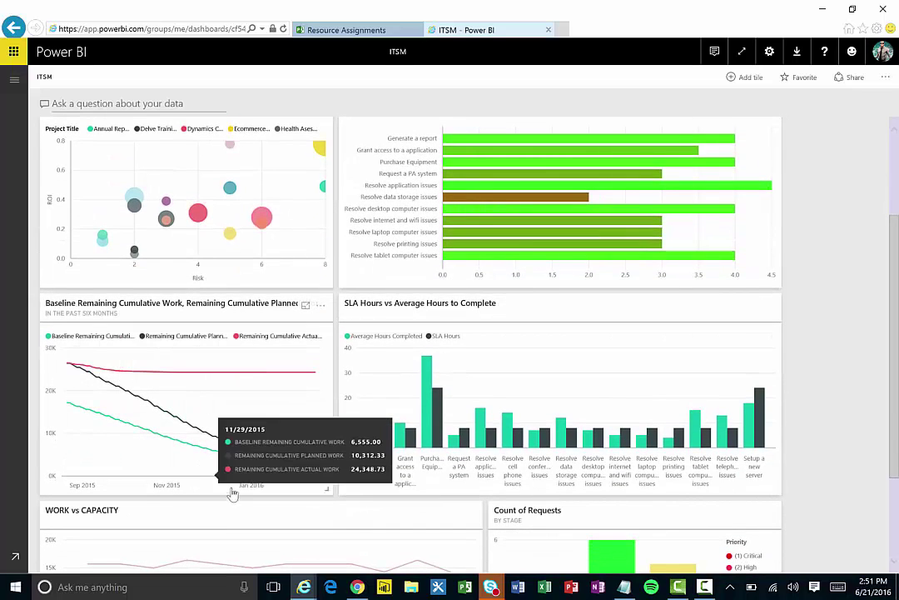
{"action": "scroll", "coordinate": [183, 466], "scroll_direction": "up", "scroll_amount": 2}
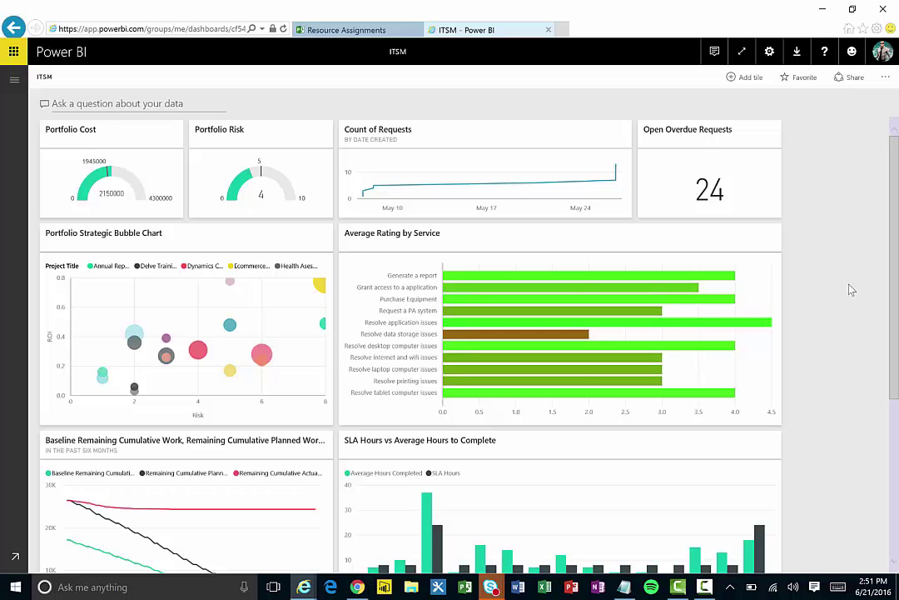
{"action": "scroll", "coordinate": [764, 292], "scroll_direction": "down", "scroll_amount": 3}
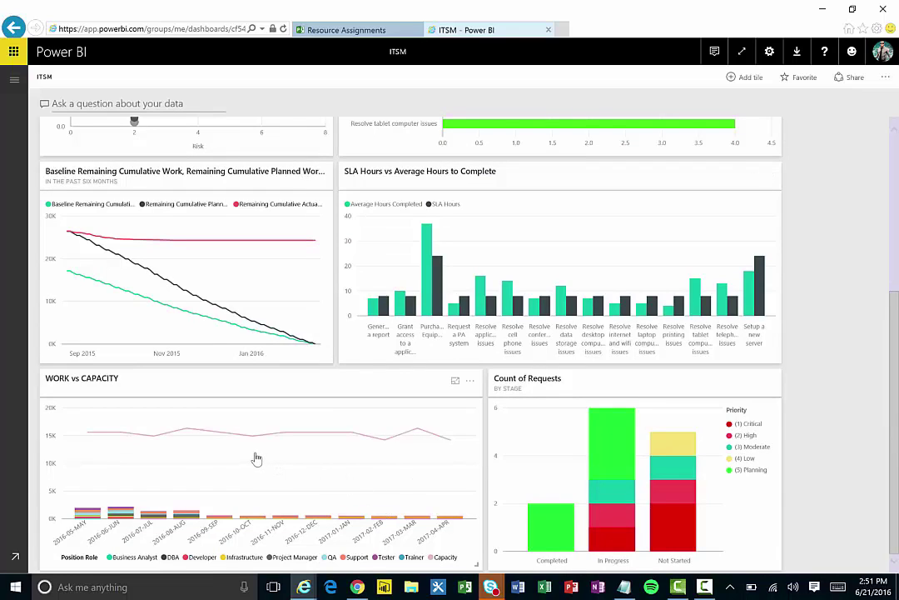
- Open the Resource Status report behind the WORK vs CAPACITY tile and filter its Position Role to Project Manager and Developer
{"action": "left_click", "coordinate": [184, 447]}
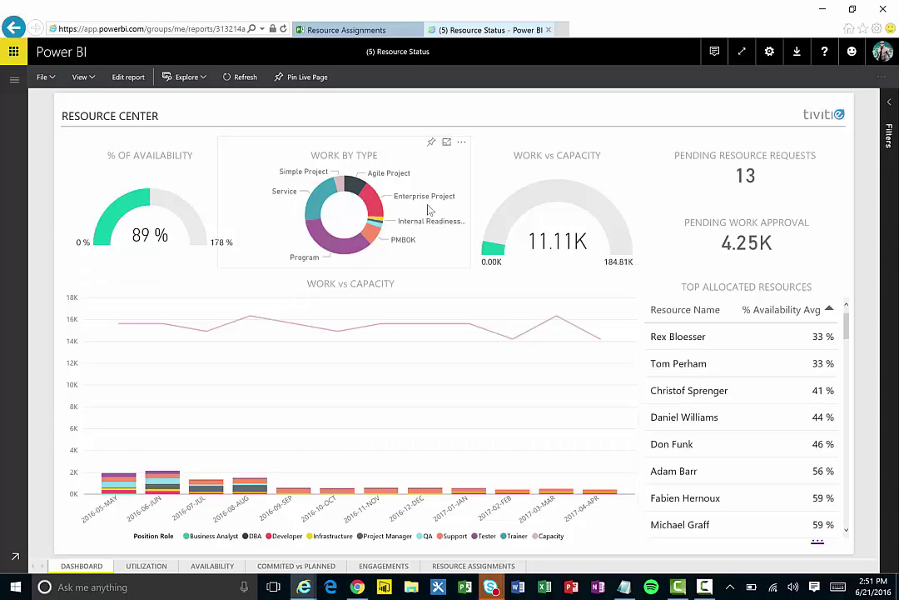
{"action": "left_click", "coordinate": [888, 113]}
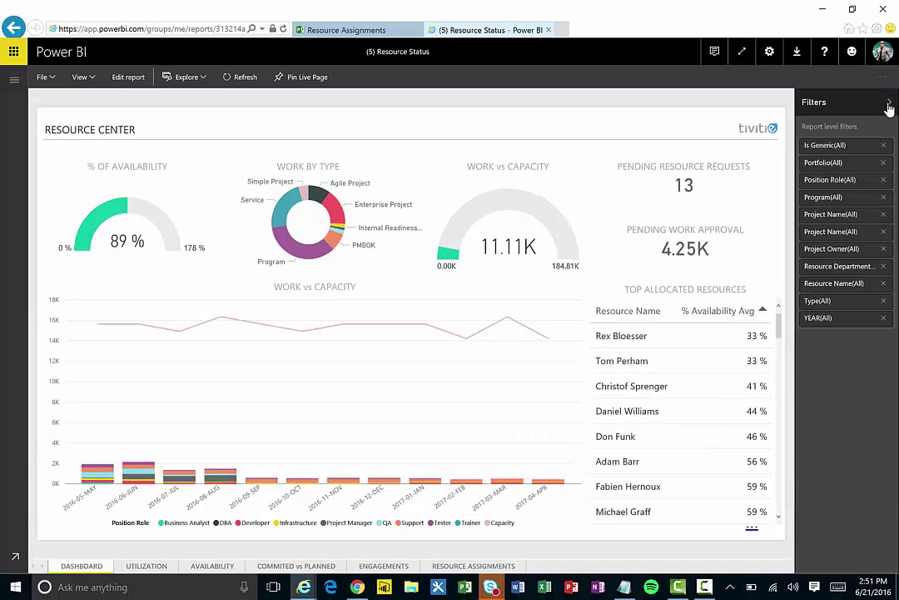
{"action": "left_click", "coordinate": [839, 182]}
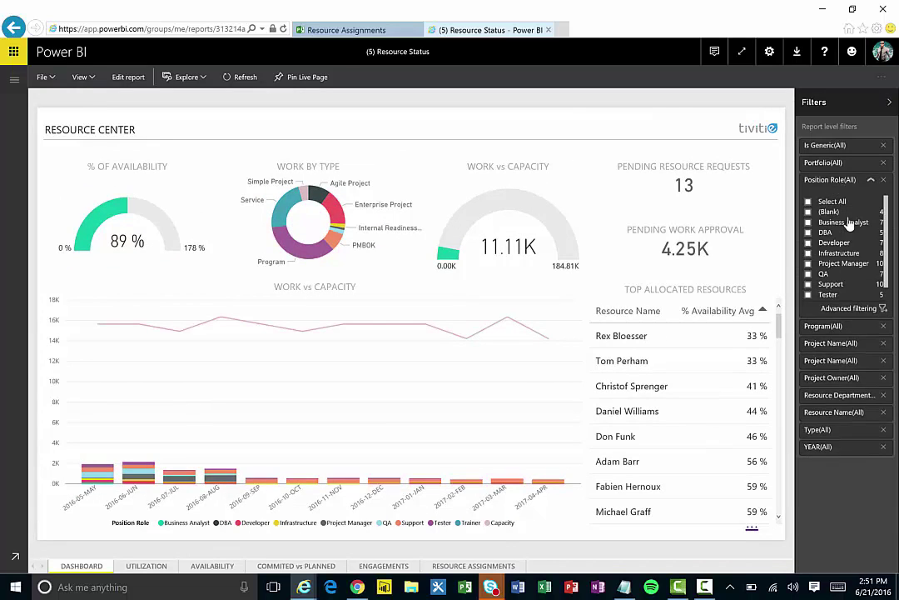
{"action": "left_click", "coordinate": [808, 263]}
{"action": "left_click", "coordinate": [808, 242]}
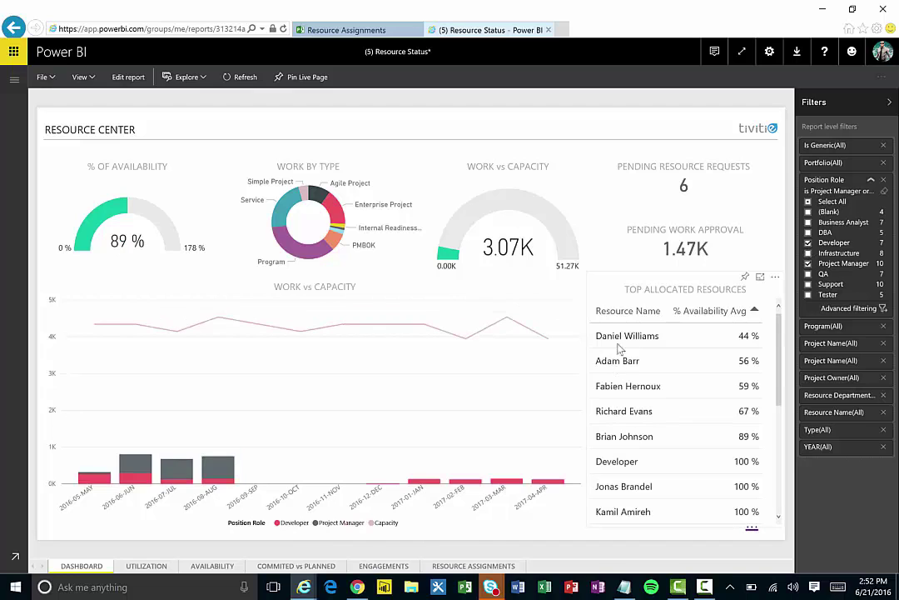
- Review the Utilization page, then drill down the Resource Availability chart on the Availability page into the Project Manager role's individual resources
{"action": "left_click", "coordinate": [147, 567]}
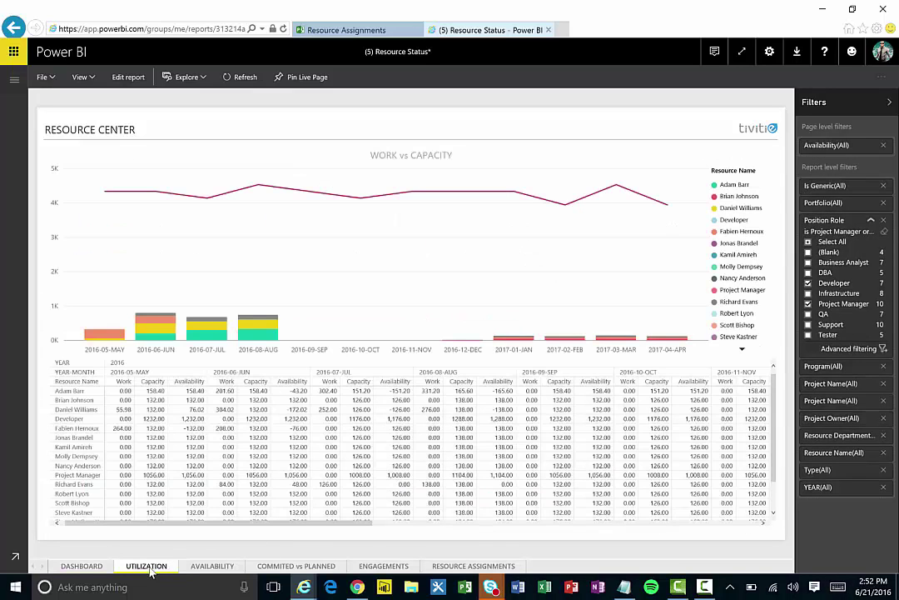
{"action": "left_click", "coordinate": [218, 566]}
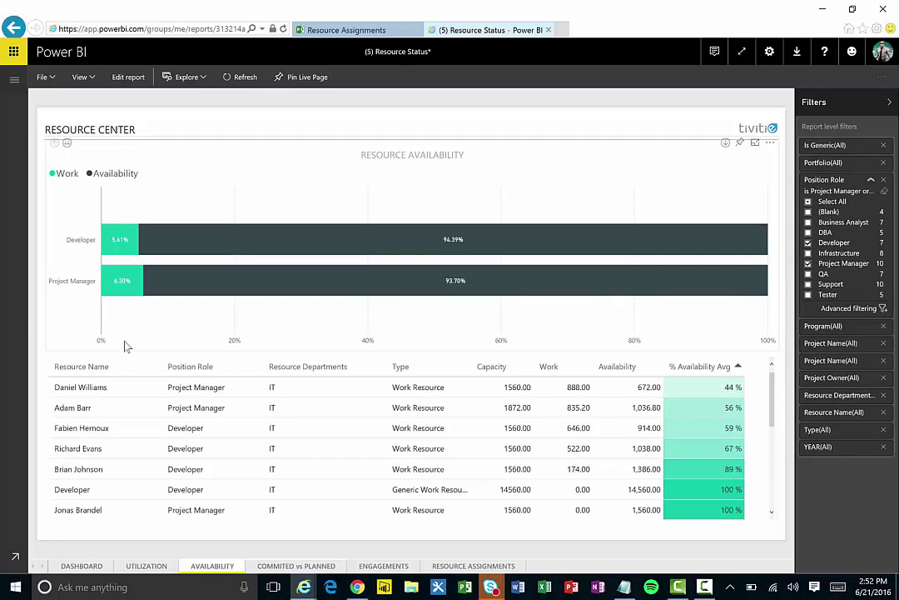
{"action": "left_click", "coordinate": [727, 151]}
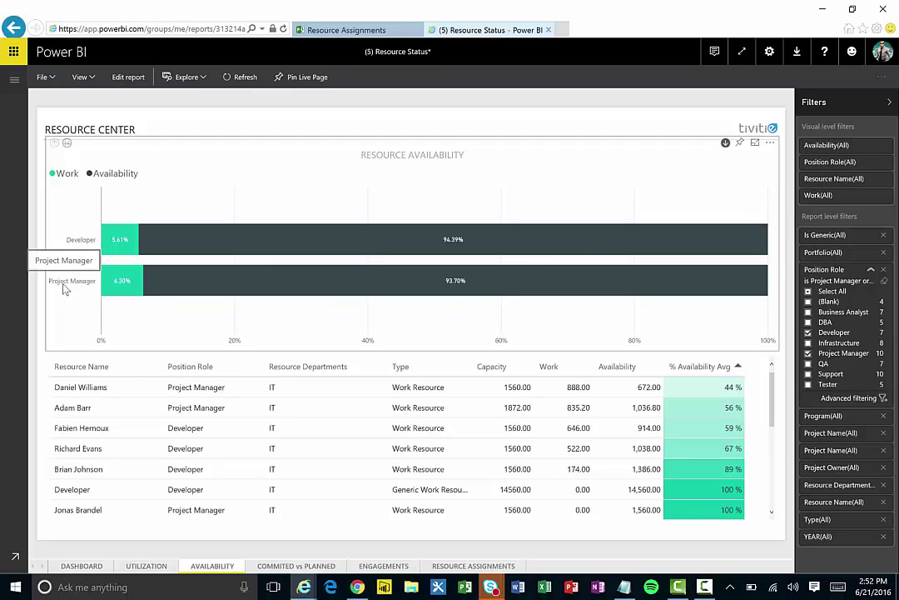
{"action": "left_click", "coordinate": [133, 285]}
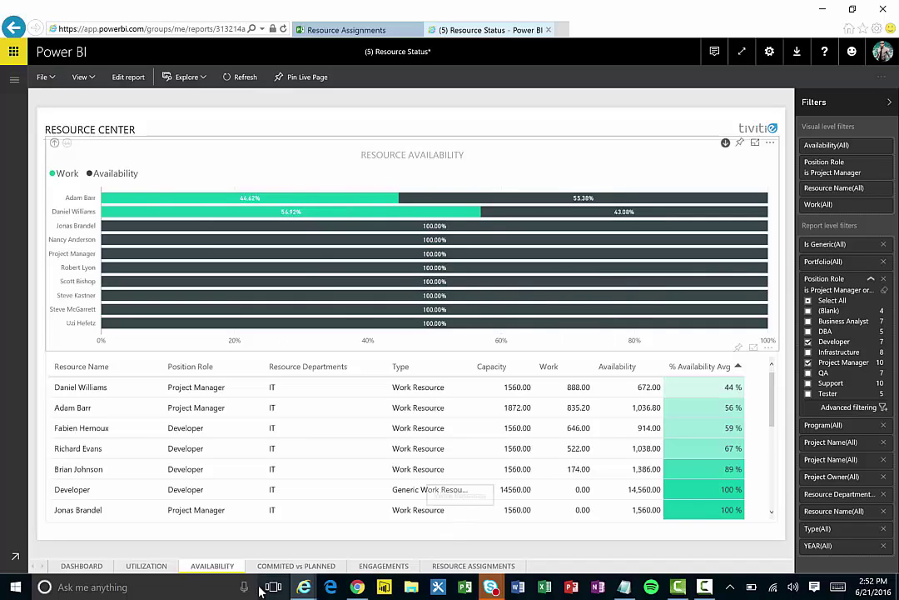
- Open the Commited vs Planned page and inspect the Qtr 1 committed work and actual work in its chart
{"action": "left_click", "coordinate": [288, 566]}
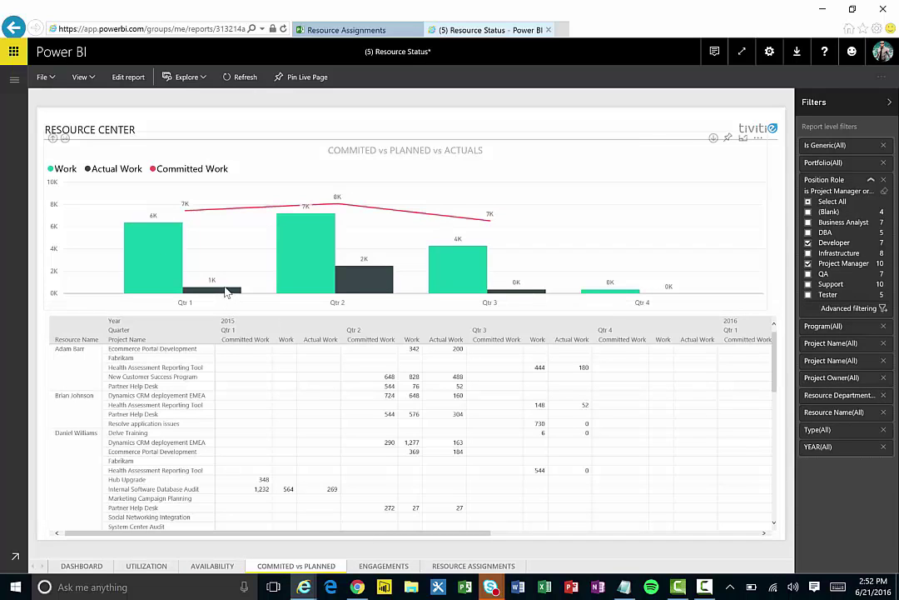
{"action": "mouse_move", "coordinate": [218, 216]}
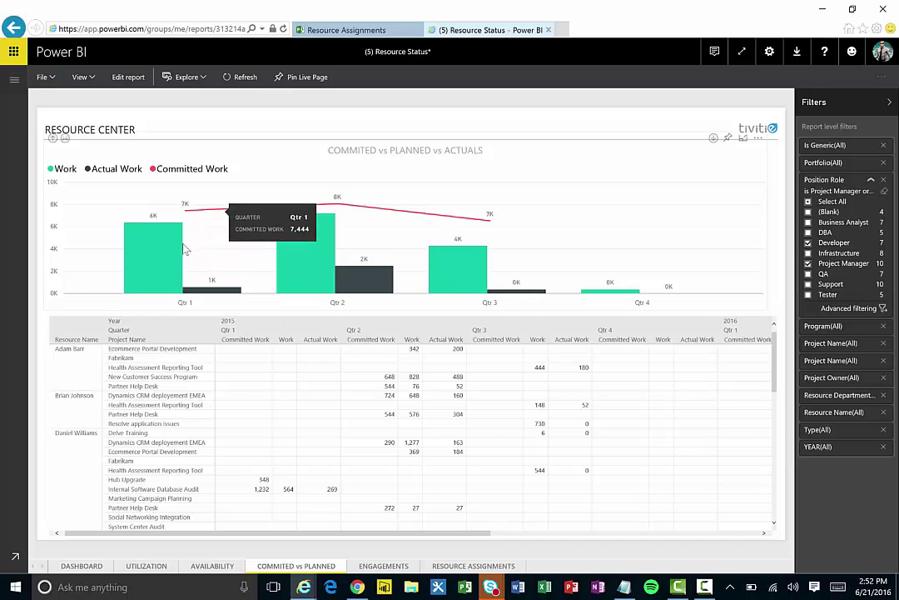
{"action": "mouse_move", "coordinate": [215, 292]}
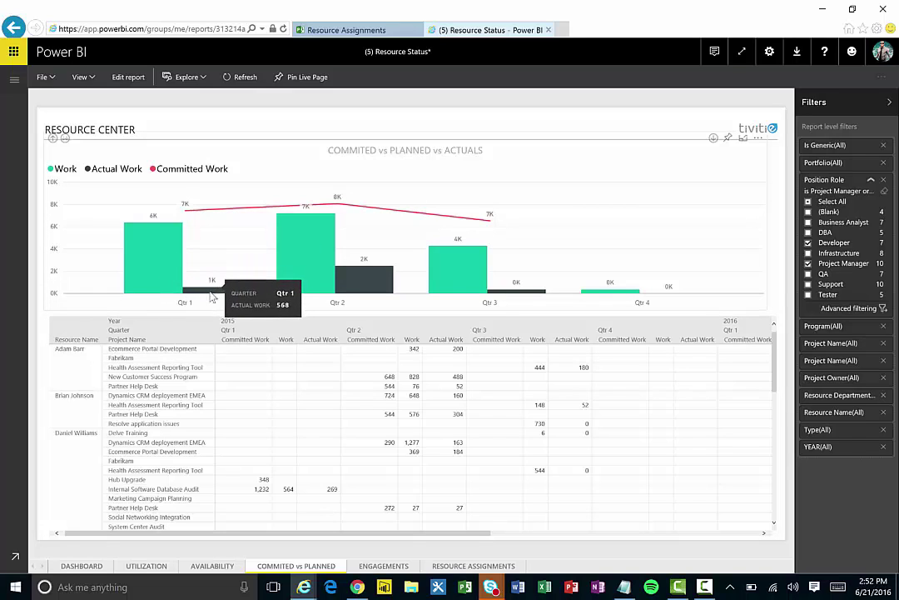